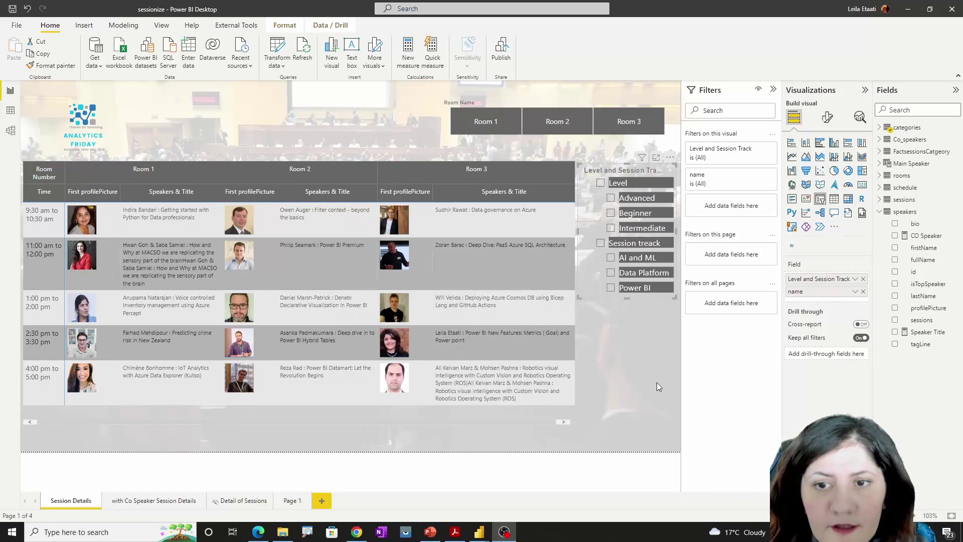
- Review the model's table relationships, then bring up the Sessionize endpoints list in Chrome
{"action": "left_click", "coordinate": [11, 130]}
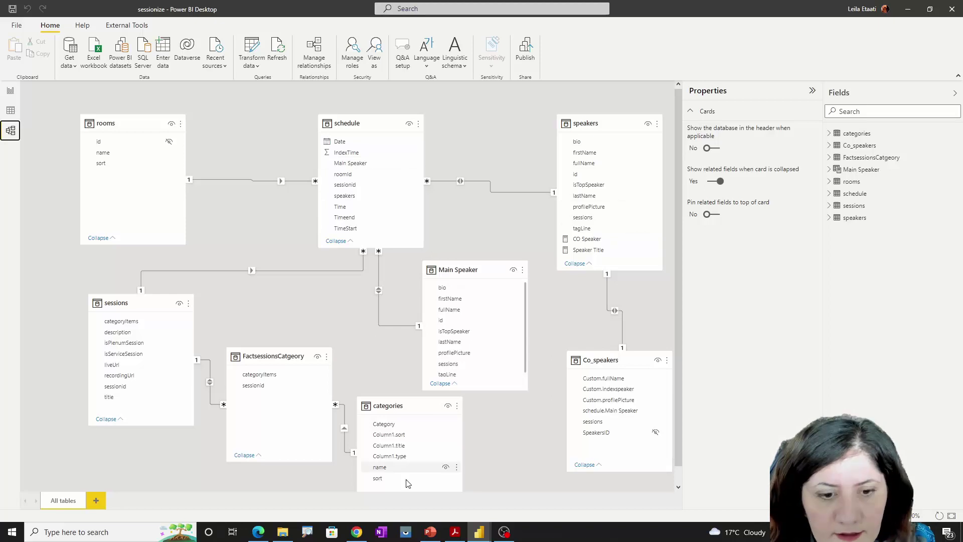
{"action": "left_click", "coordinate": [357, 532]}
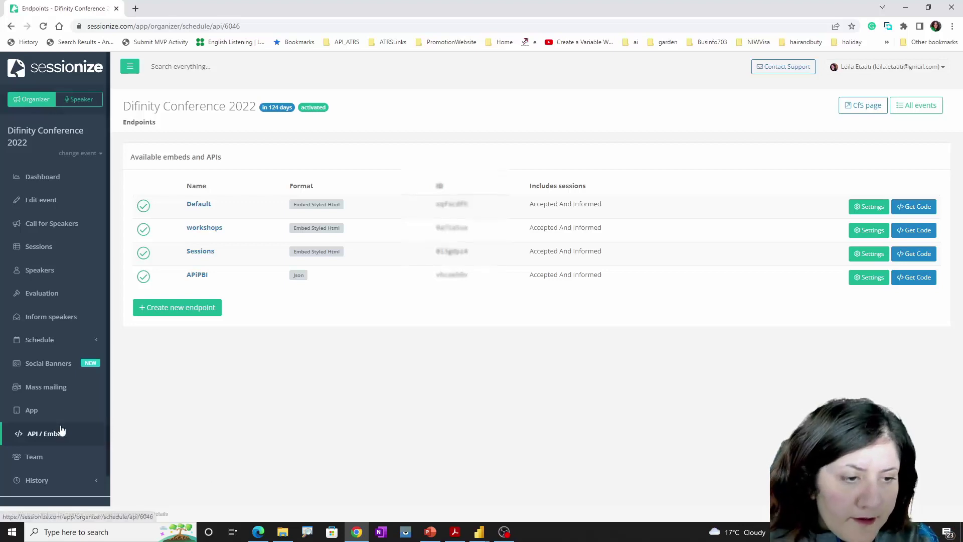
- Create a new Sessionize endpoint and name it apievent
{"action": "left_click", "coordinate": [216, 312]}
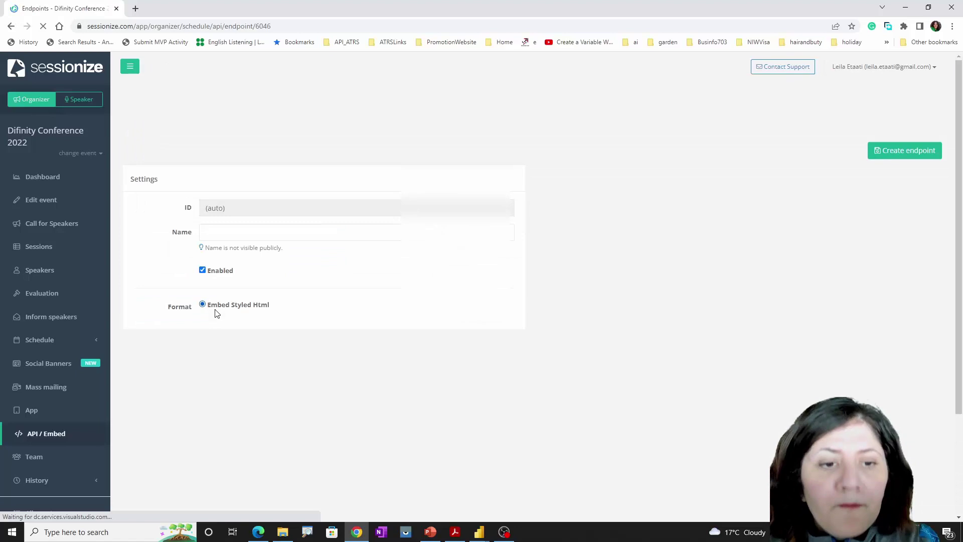
{"action": "left_click", "coordinate": [225, 232]}
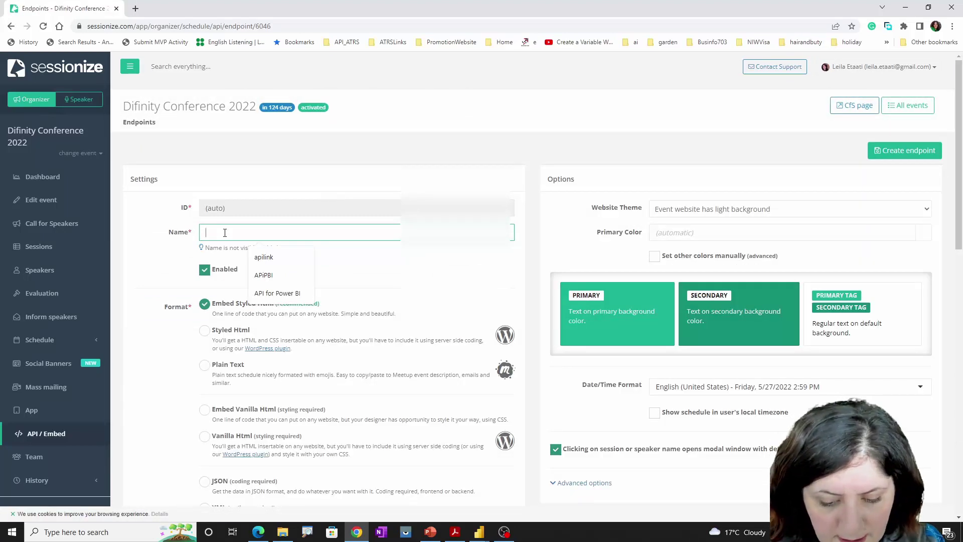
{"action": "type", "text": "ap"}
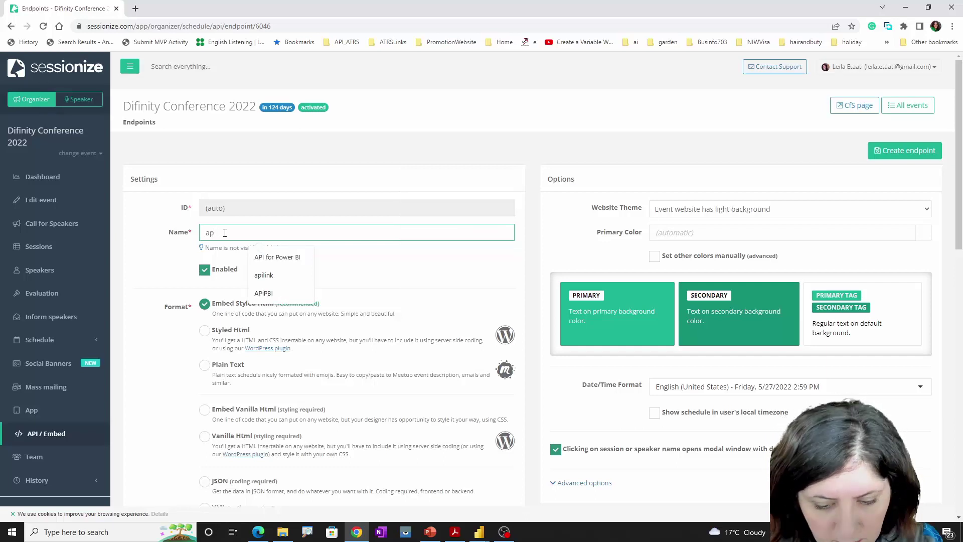
{"action": "type", "text": "ievent"}
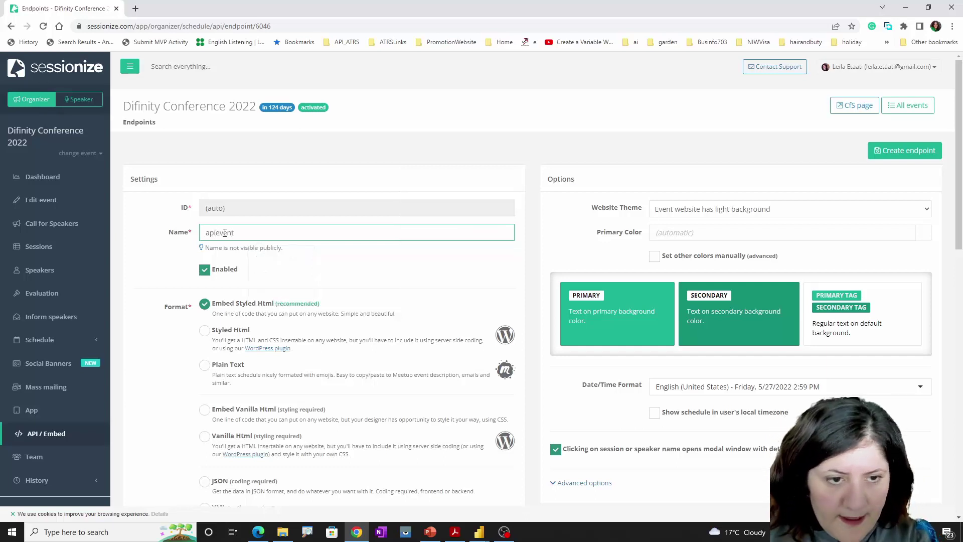
- Set apievent's format to JSON and include Level, Track and Session Type in session data
{"action": "scroll", "coordinate": [283, 362], "scroll_direction": "down", "scroll_amount": 4}
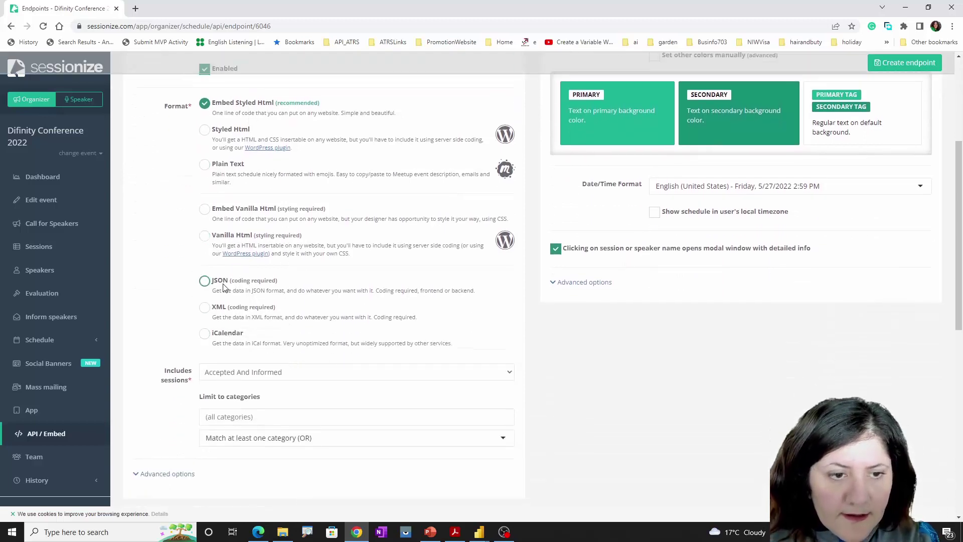
{"action": "left_click", "coordinate": [205, 281]}
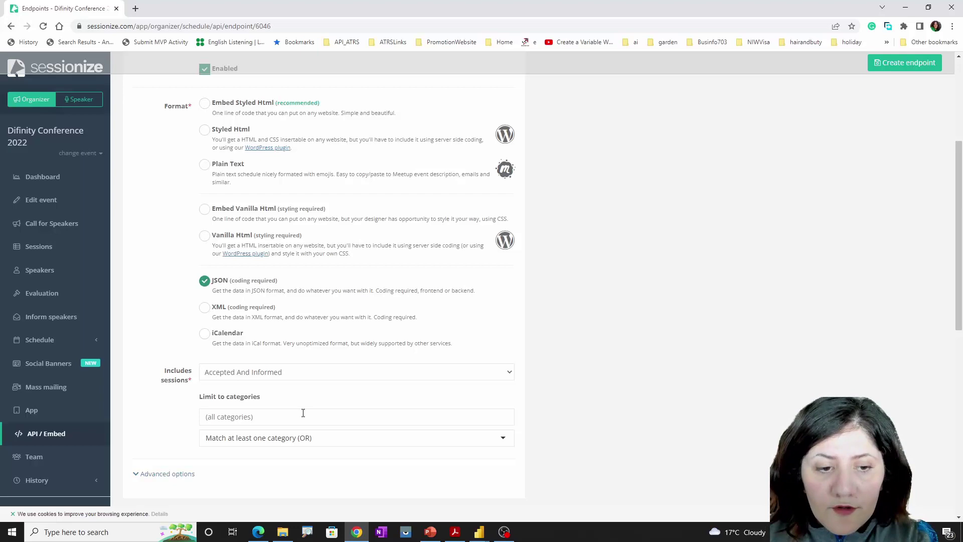
{"action": "scroll", "coordinate": [303, 413], "scroll_direction": "down", "scroll_amount": 6}
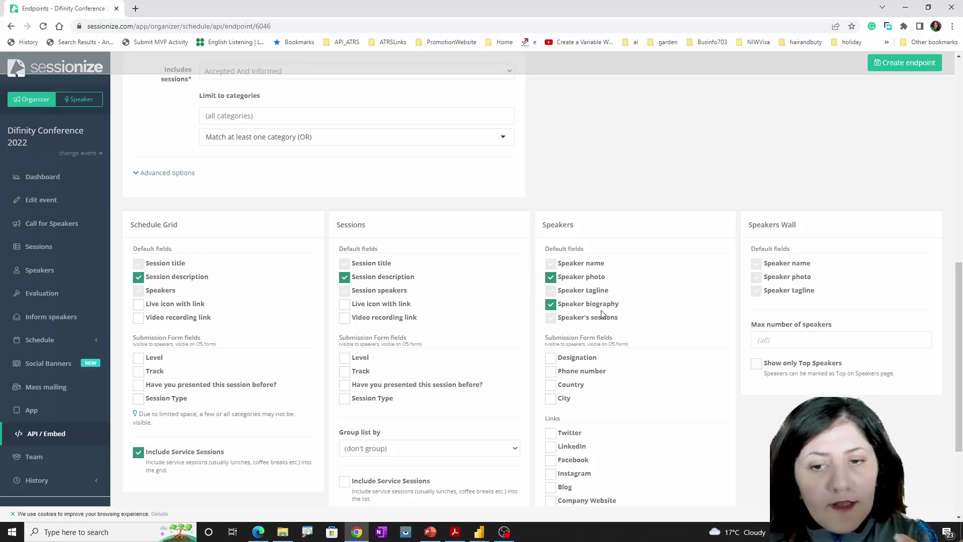
{"action": "left_click", "coordinate": [344, 358]}
{"action": "left_click", "coordinate": [345, 372]}
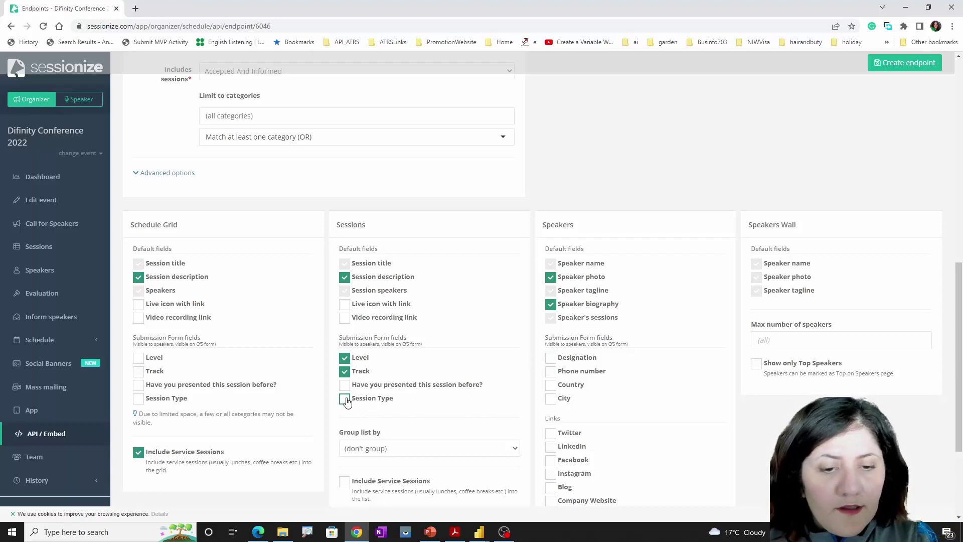
{"action": "left_click", "coordinate": [345, 400]}
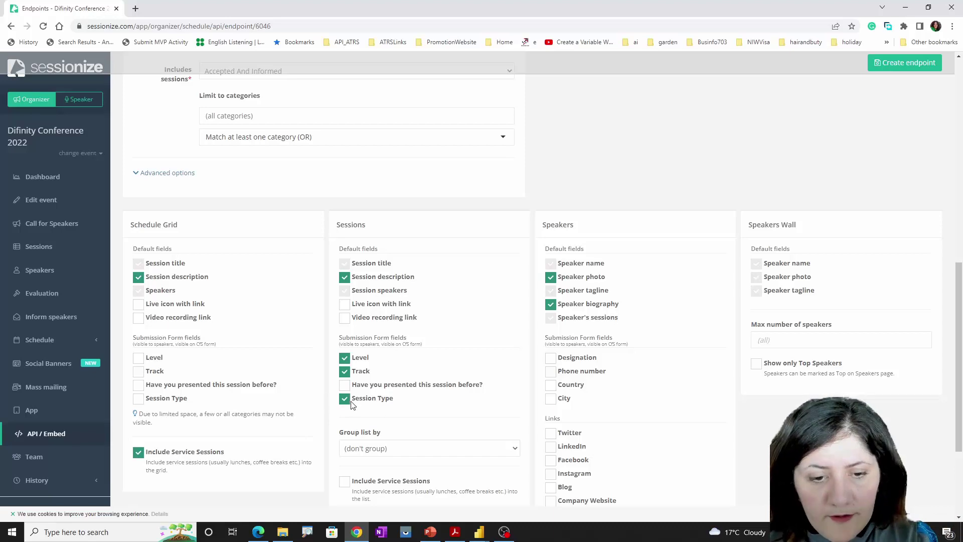
{"action": "scroll", "coordinate": [515, 421], "scroll_direction": "down", "scroll_amount": 3}
{"action": "scroll", "coordinate": [517, 419], "scroll_direction": "up", "scroll_amount": 2}
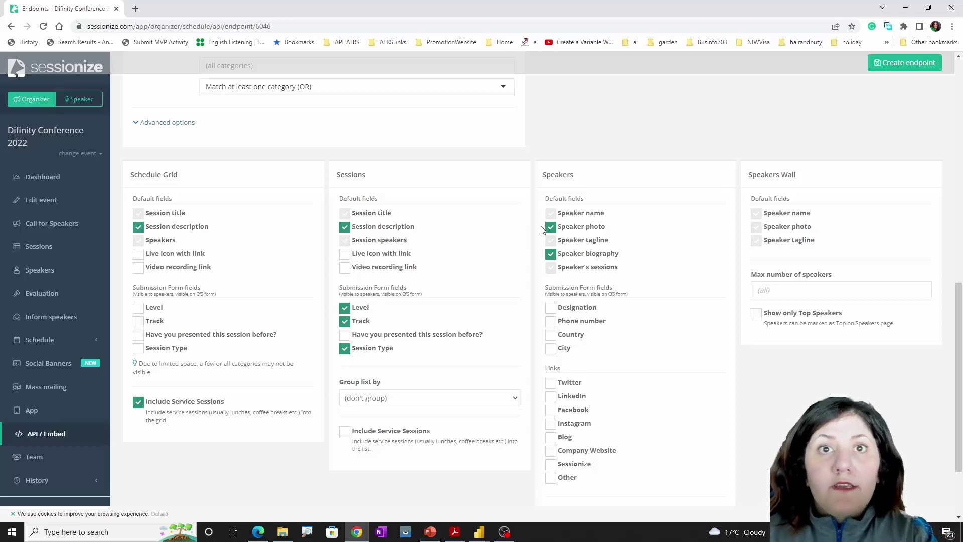
{"action": "scroll", "coordinate": [440, 297], "scroll_direction": "up", "scroll_amount": 9}
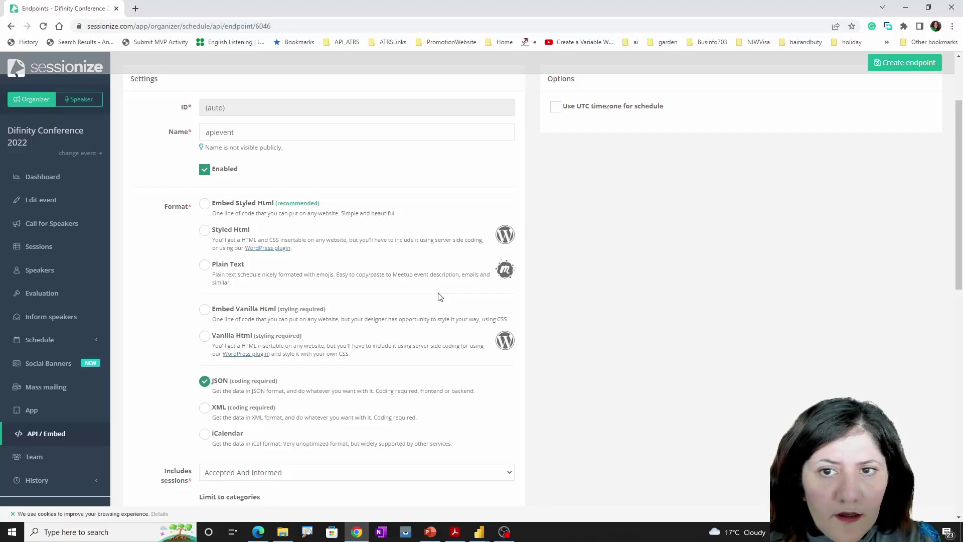
- Save the apievent endpoint and copy its All Data URL from the code page
{"action": "scroll", "coordinate": [440, 297], "scroll_direction": "up", "scroll_amount": 2}
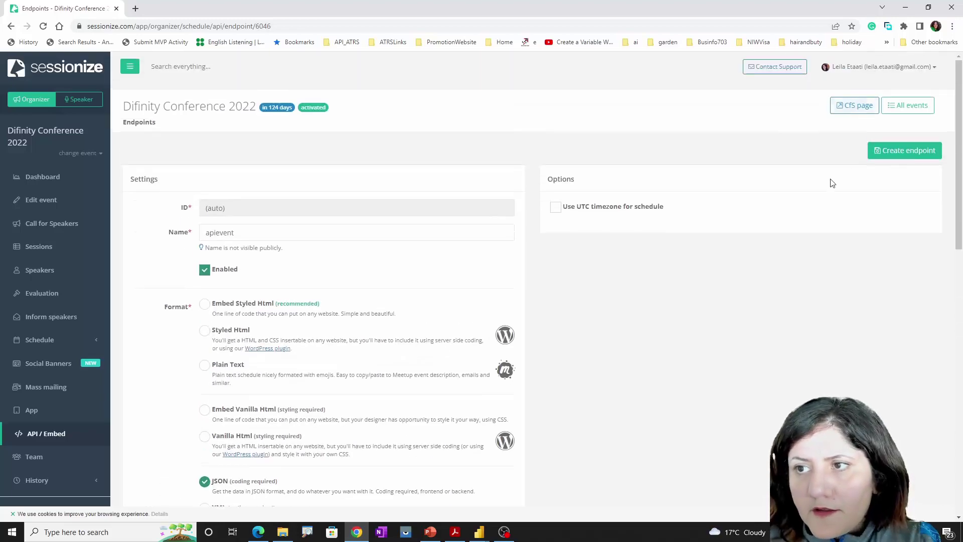
{"action": "left_click", "coordinate": [898, 150]}
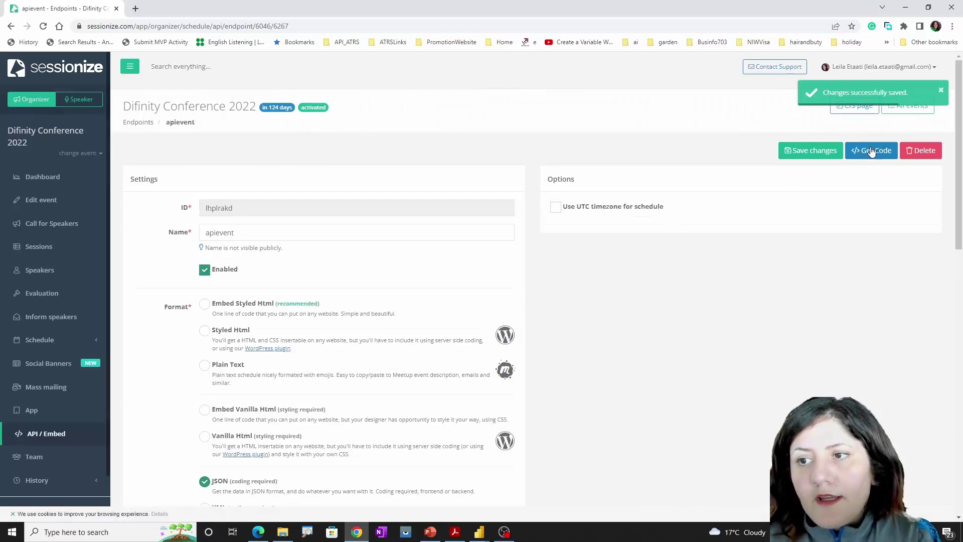
{"action": "left_click", "coordinate": [871, 151]}
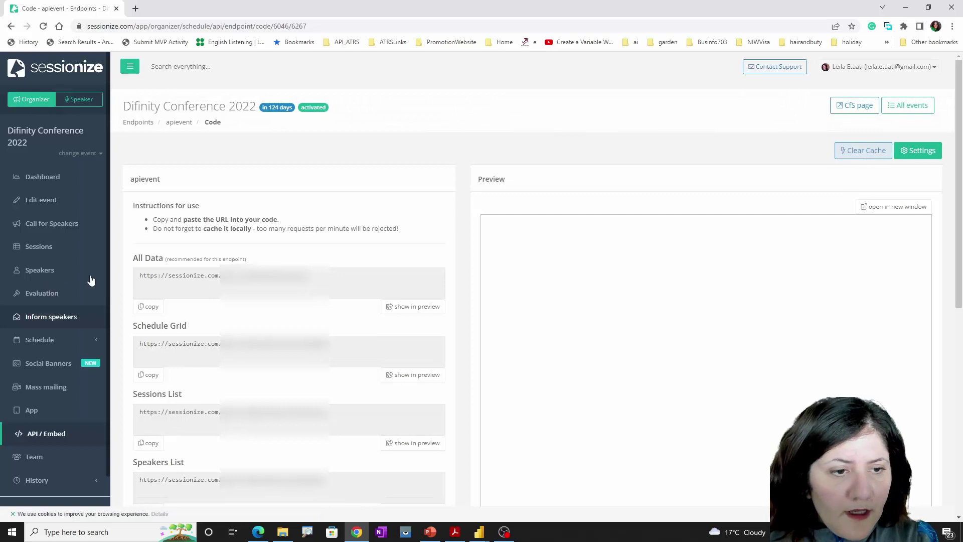
{"action": "left_click", "coordinate": [152, 309]}
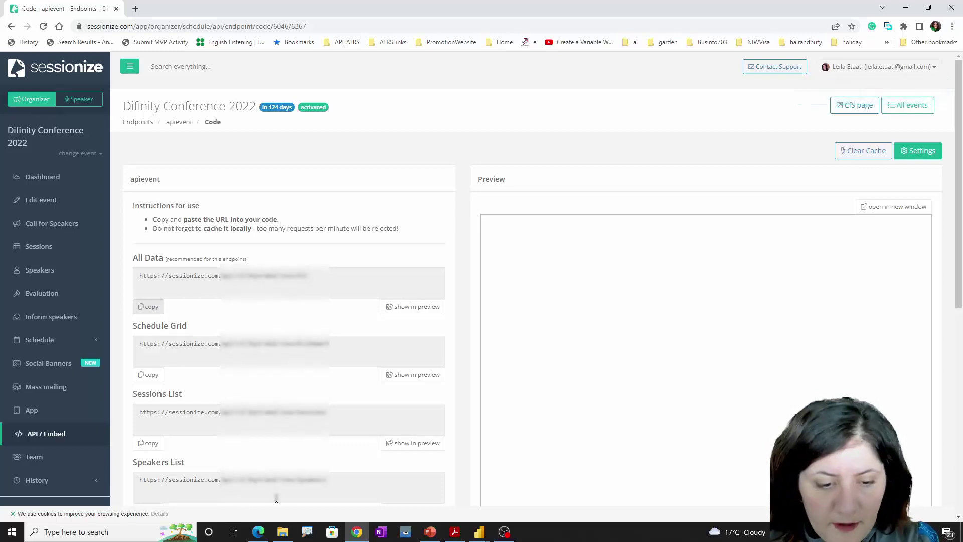
- In the sessionize Power BI file, show the 'with Co Speaker Session Details' report page
{"action": "left_click", "coordinate": [283, 532]}
{"action": "mouse_move", "coordinate": [479, 535]}
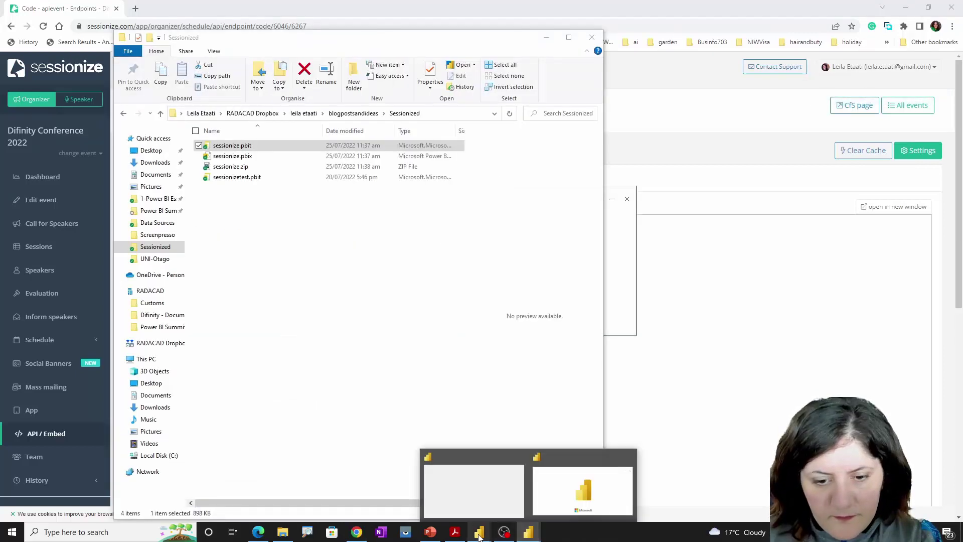
{"action": "left_click", "coordinate": [540, 487]}
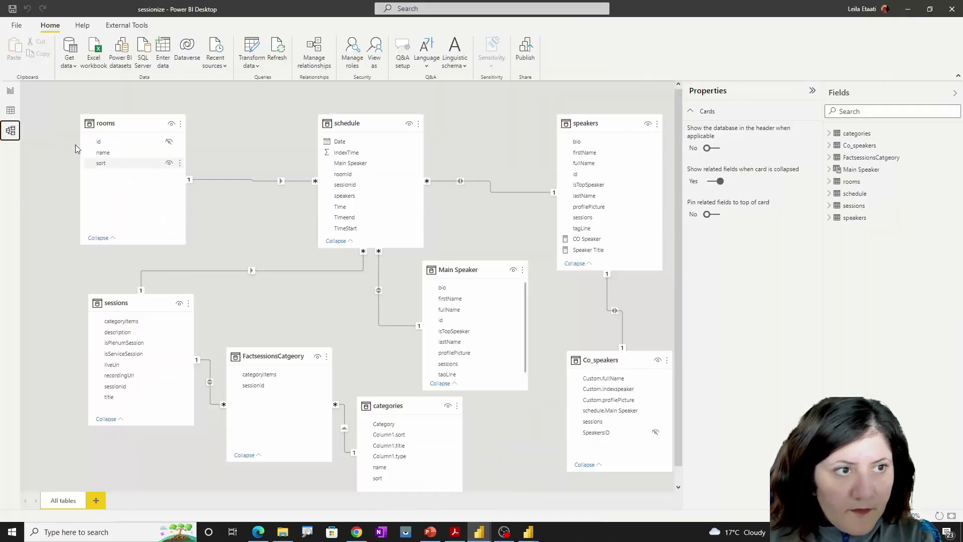
{"action": "left_click", "coordinate": [10, 90]}
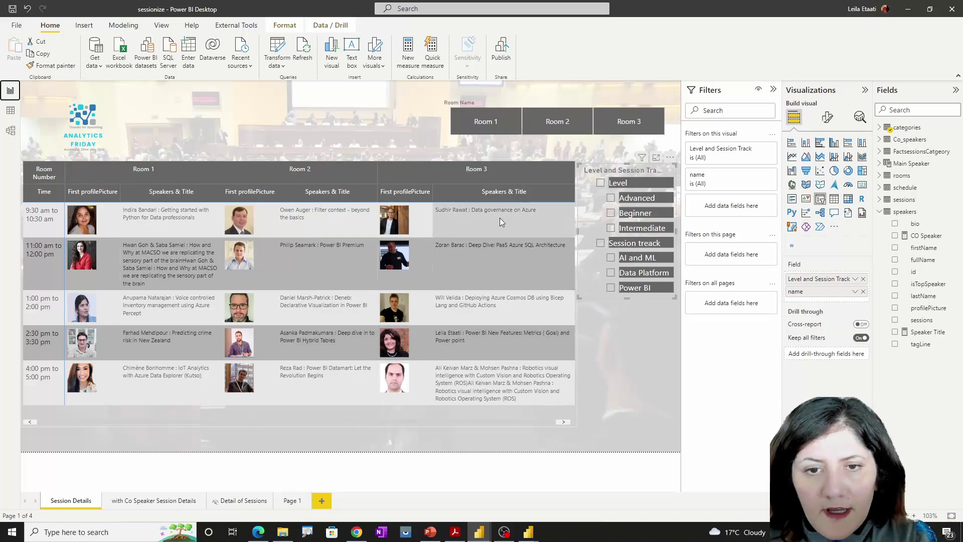
{"action": "mouse_move", "coordinate": [500, 218]}
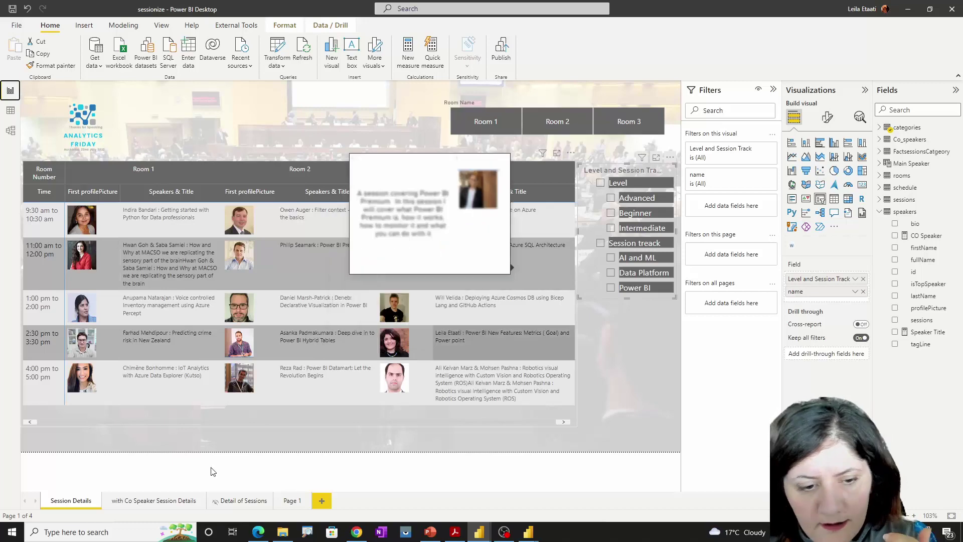
{"action": "left_click", "coordinate": [171, 502]}
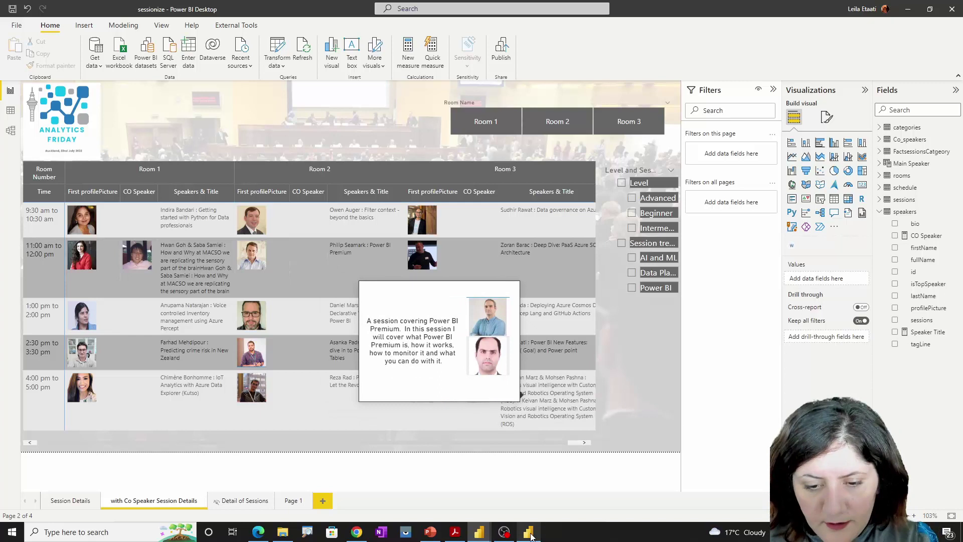
- Load the template's Sessionize data into the new Untitled report using the pasted API link
{"action": "mouse_move", "coordinate": [488, 536]}
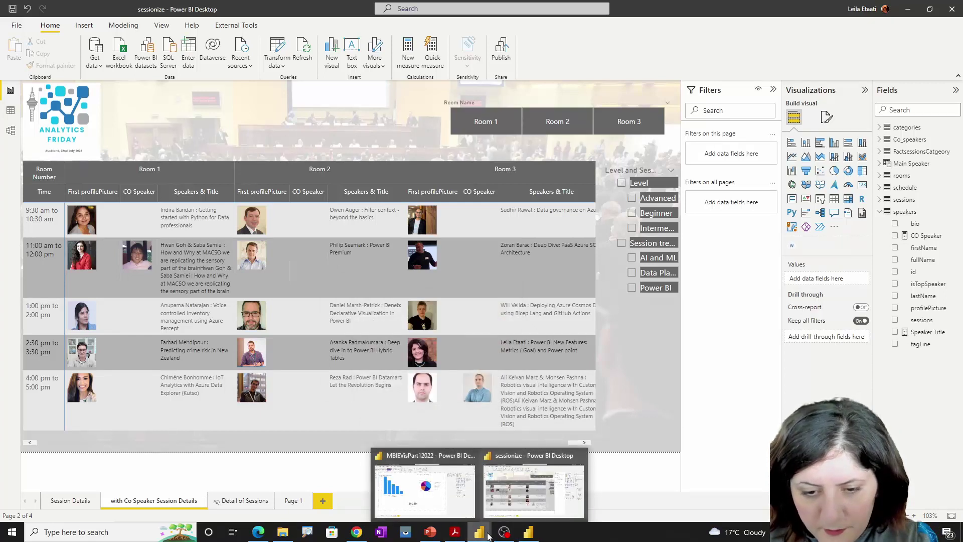
{"action": "left_click", "coordinate": [528, 532]}
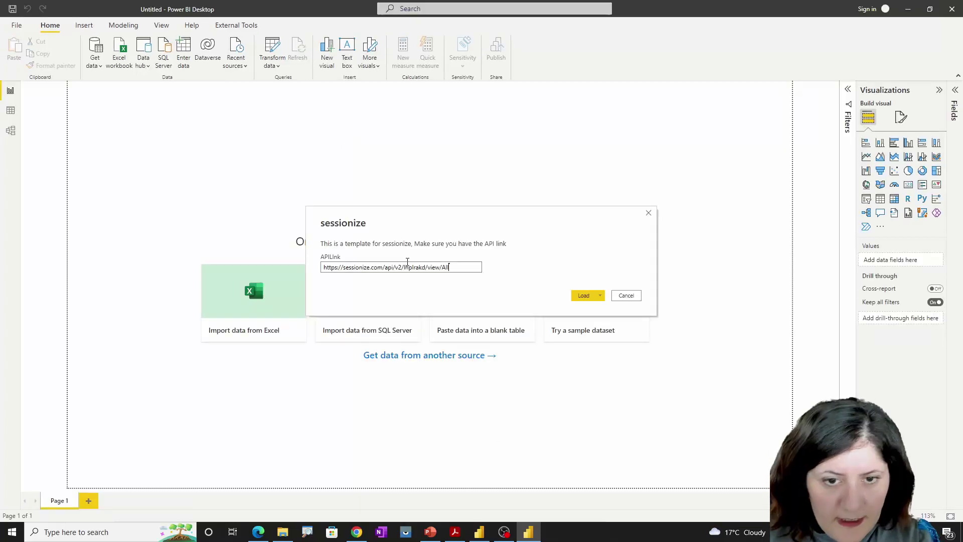
{"action": "left_click", "coordinate": [600, 297]}
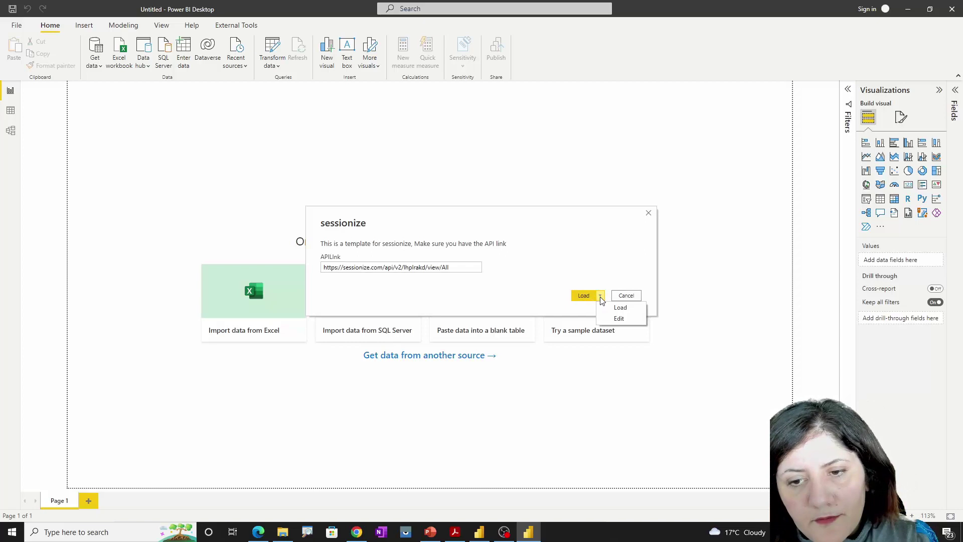
{"action": "left_click", "coordinate": [584, 296]}
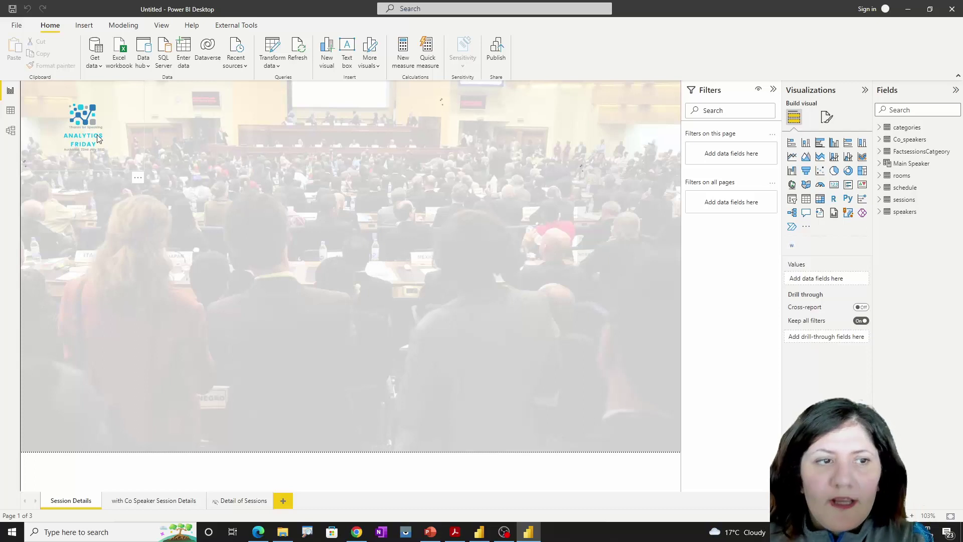
- Expand the Track and Session Type groups in the Level and Session slicer
{"action": "left_click", "coordinate": [98, 139]}
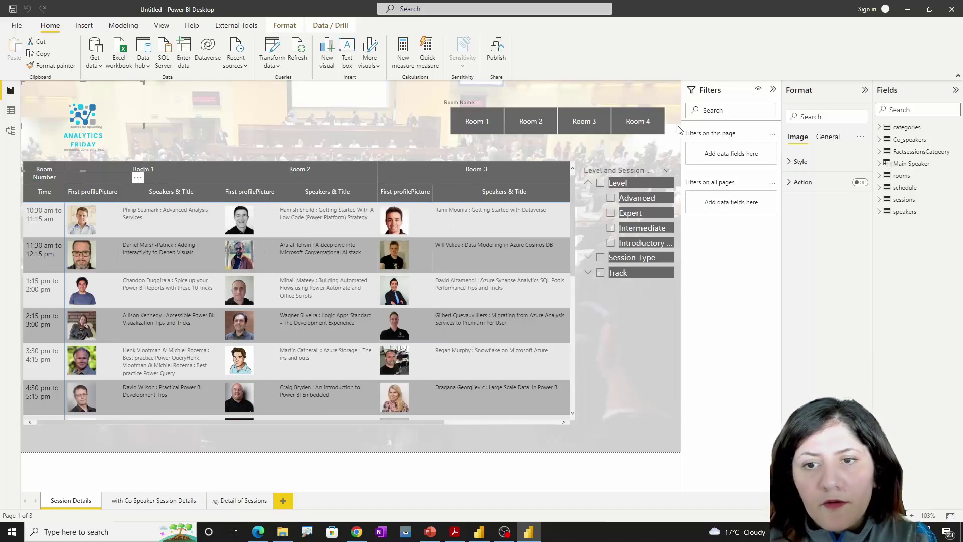
{"action": "scroll", "coordinate": [394, 367], "scroll_direction": "down", "scroll_amount": 3}
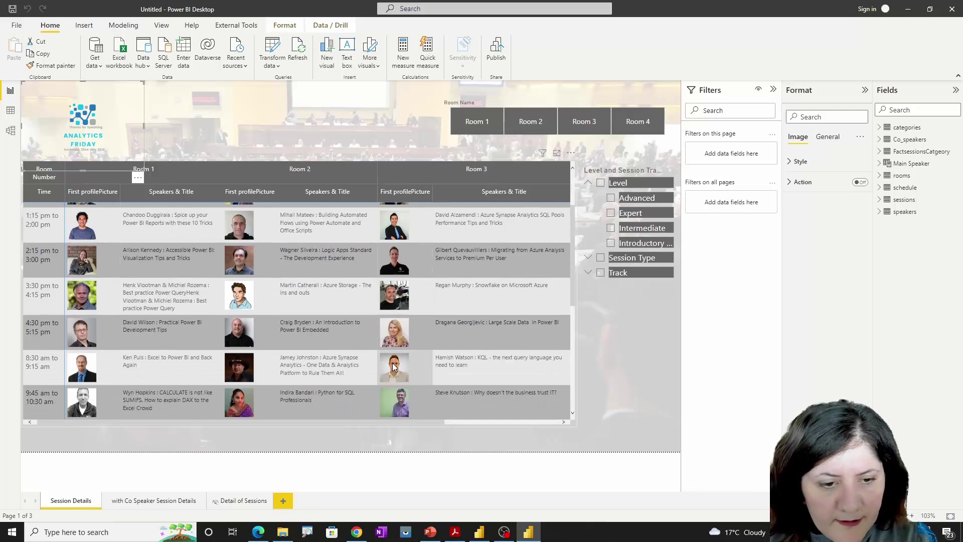
{"action": "scroll", "coordinate": [394, 367], "scroll_direction": "down", "scroll_amount": 3}
{"action": "mouse_move", "coordinate": [453, 345]}
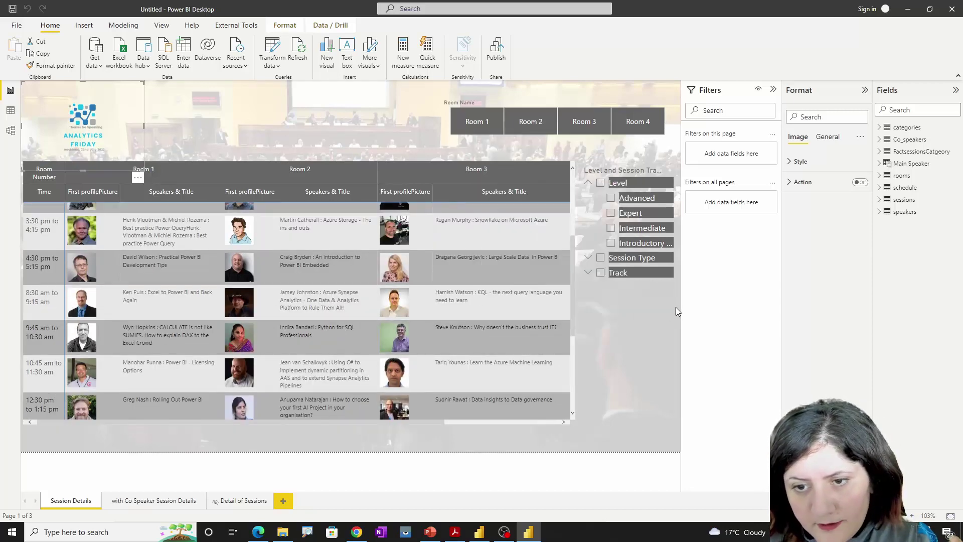
{"action": "left_click", "coordinate": [589, 274]}
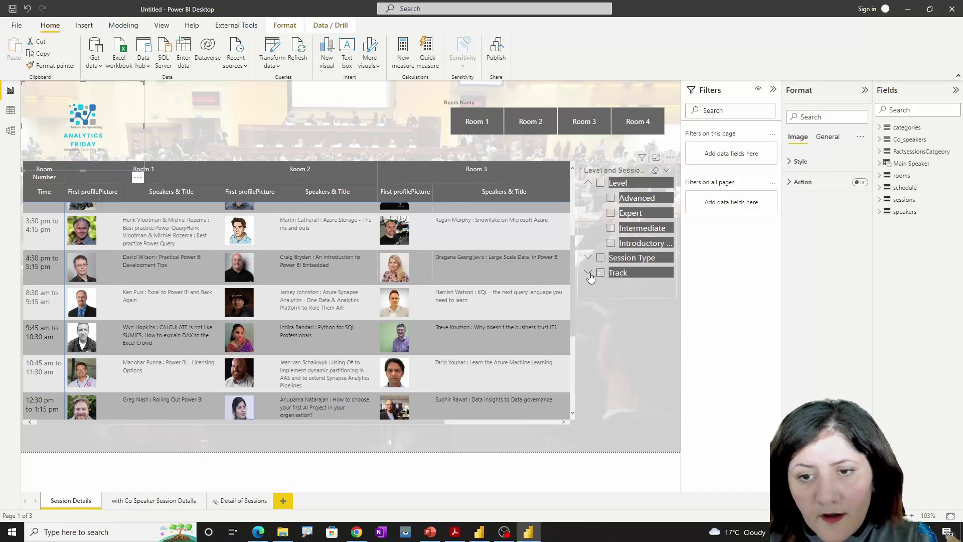
{"action": "left_click", "coordinate": [591, 259]}
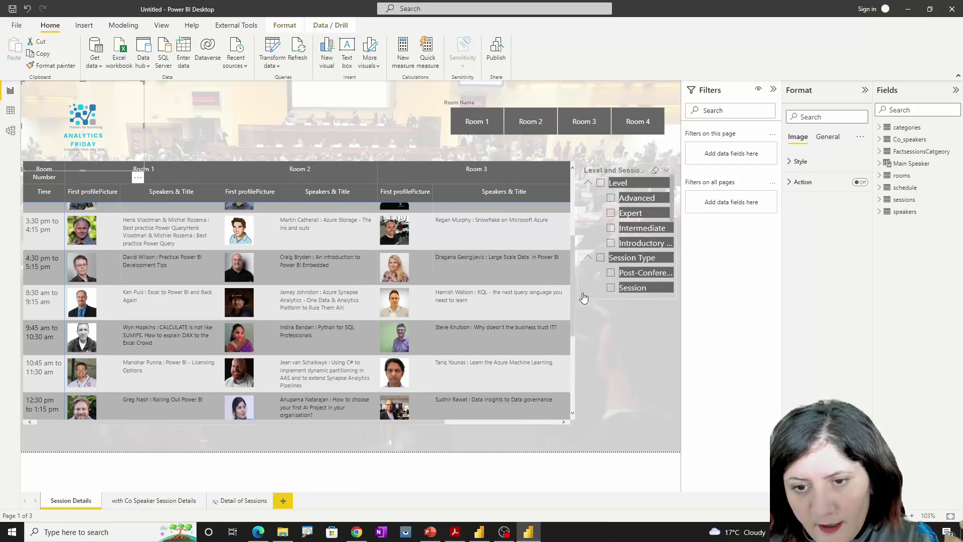
- Enlarge the slicer so items such as AI, Azure and case study are visible
{"action": "left_click", "coordinate": [672, 299]}
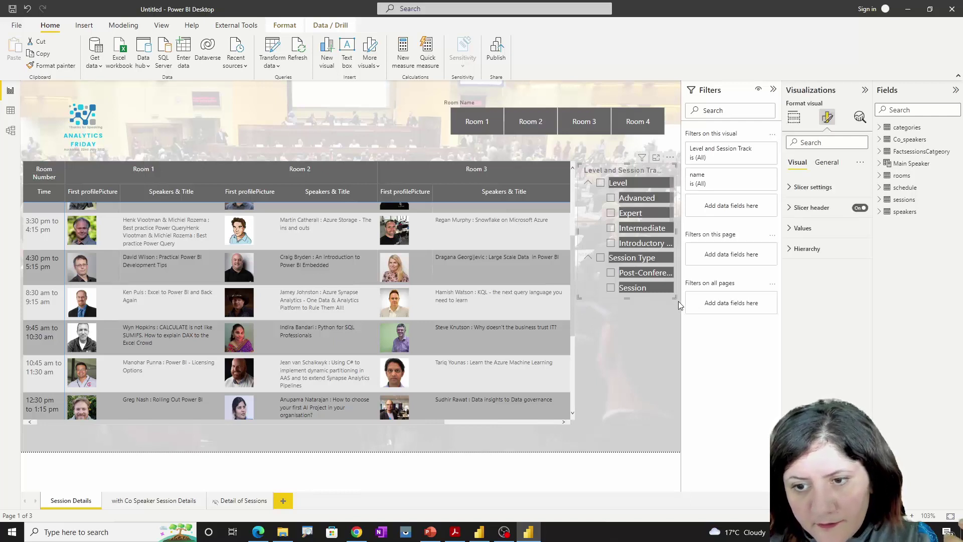
{"action": "left_click_drag", "start_coordinate": [674, 298], "coordinate": [670, 382]}
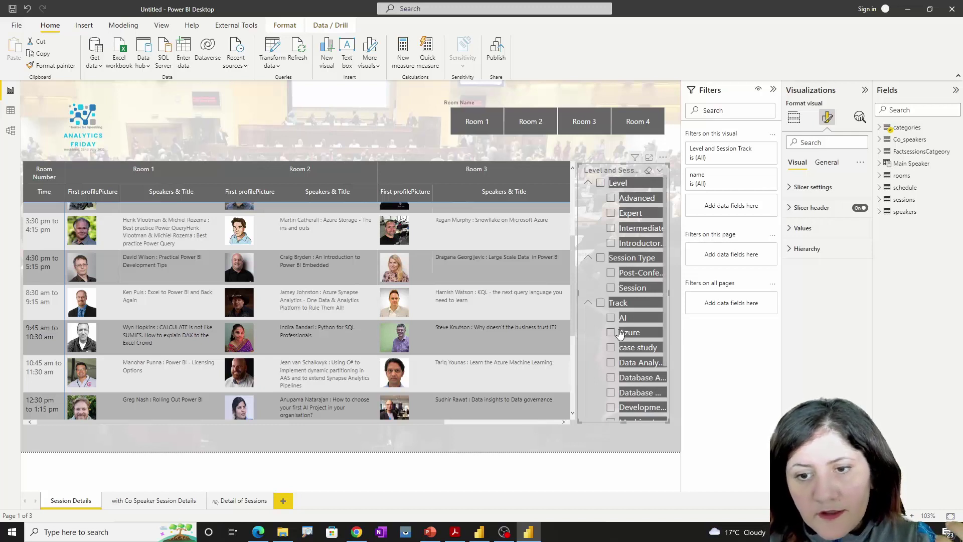
{"action": "scroll", "coordinate": [622, 336], "scroll_direction": "down", "scroll_amount": 2}
{"action": "scroll", "coordinate": [625, 341], "scroll_direction": "up", "scroll_amount": 2}
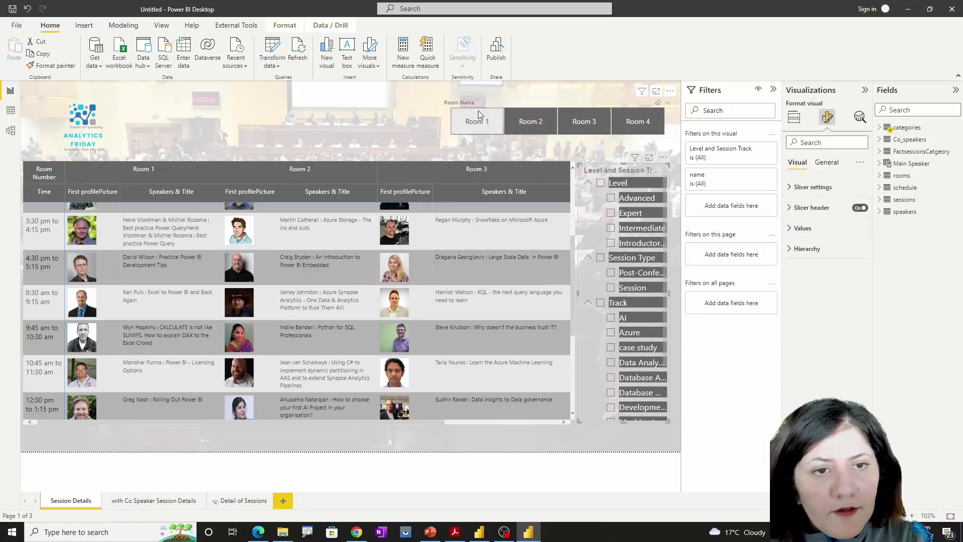
{"action": "left_click", "coordinate": [530, 121]}
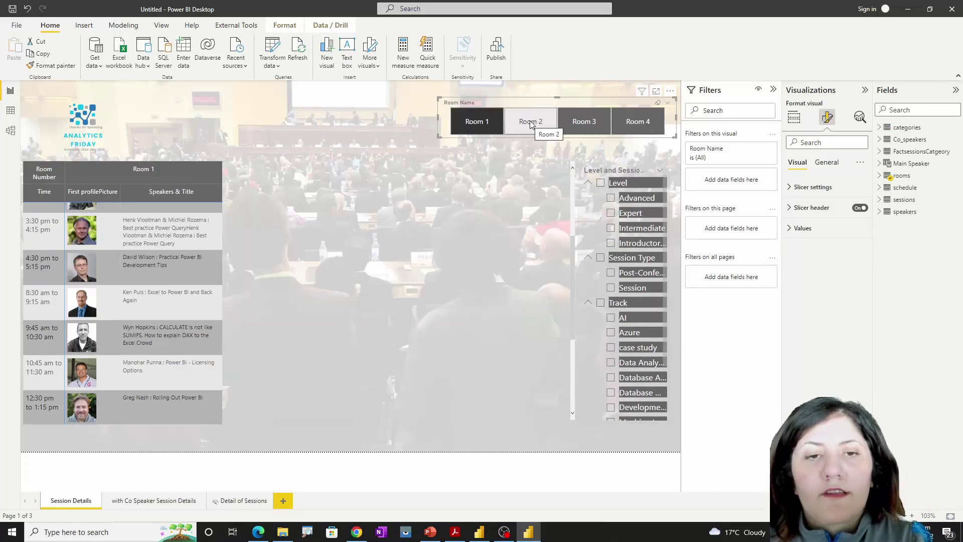
{"action": "scroll", "coordinate": [55, 285], "scroll_direction": "up", "scroll_amount": 3}
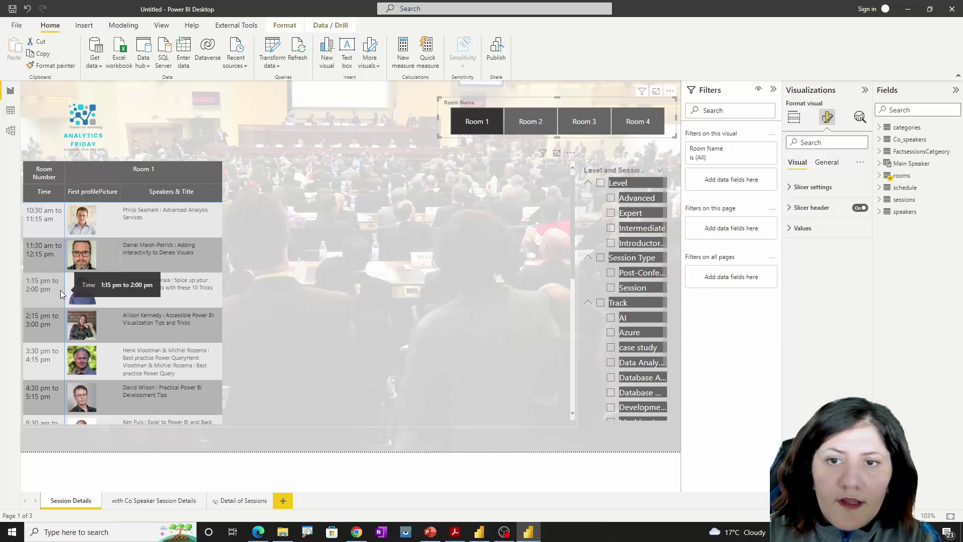
{"action": "left_click", "coordinate": [479, 122]}
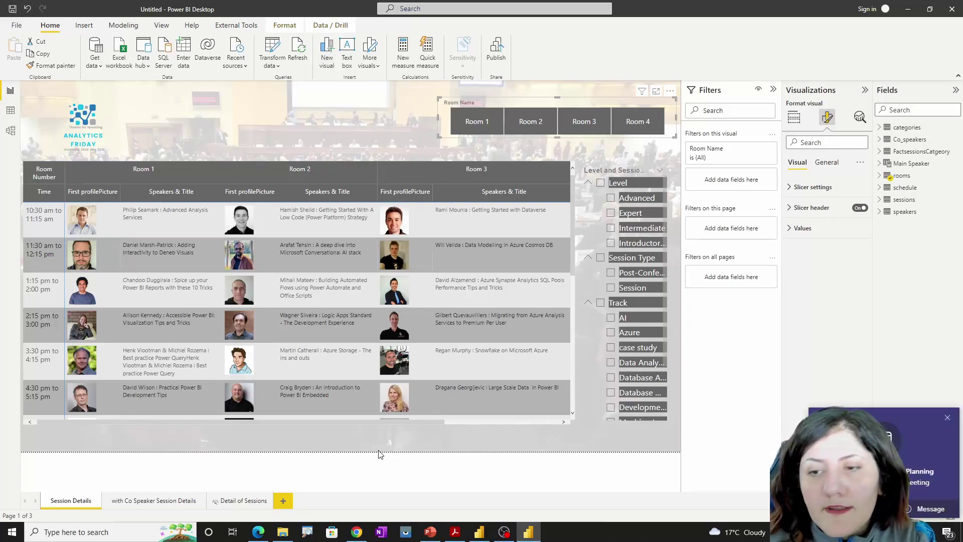
{"action": "left_click", "coordinate": [947, 417]}
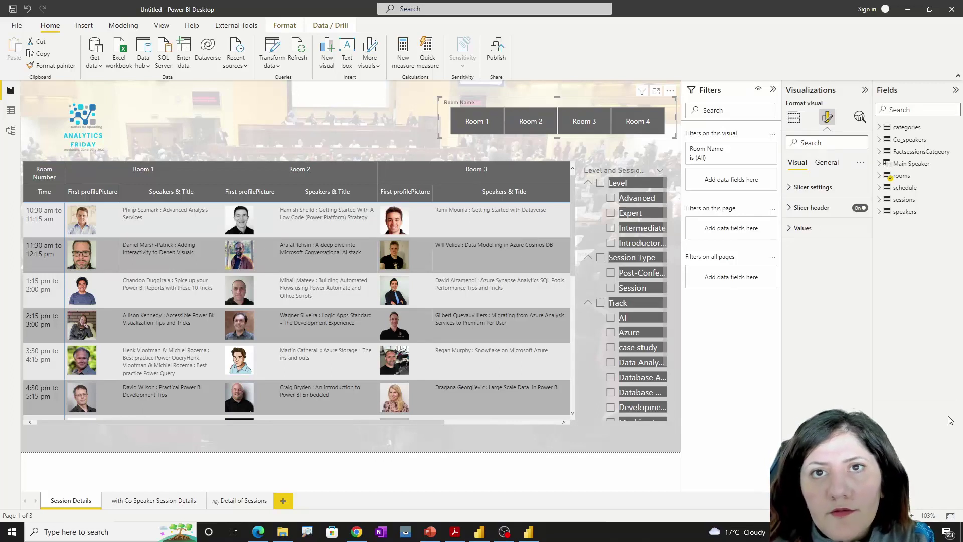